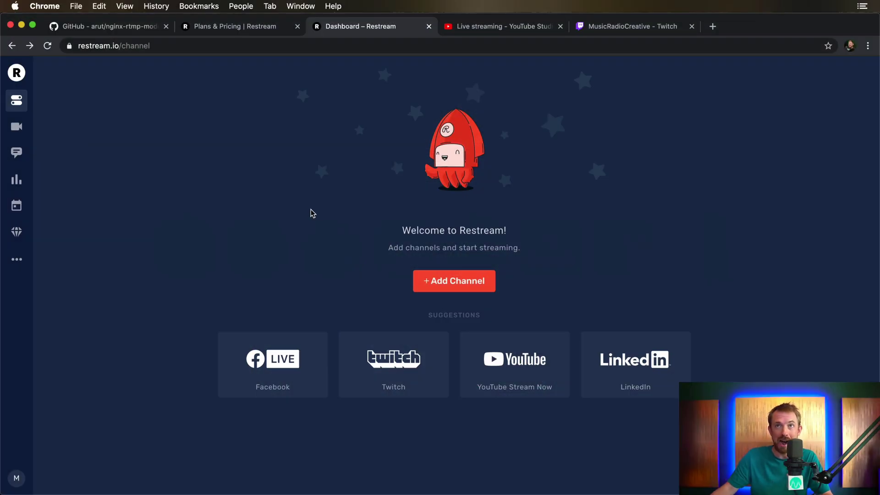
Open the arut/nginx-rtmp-module Issues list on GitHub and scroll through the open issues
{"action": "left_click", "coordinate": [113, 28]}
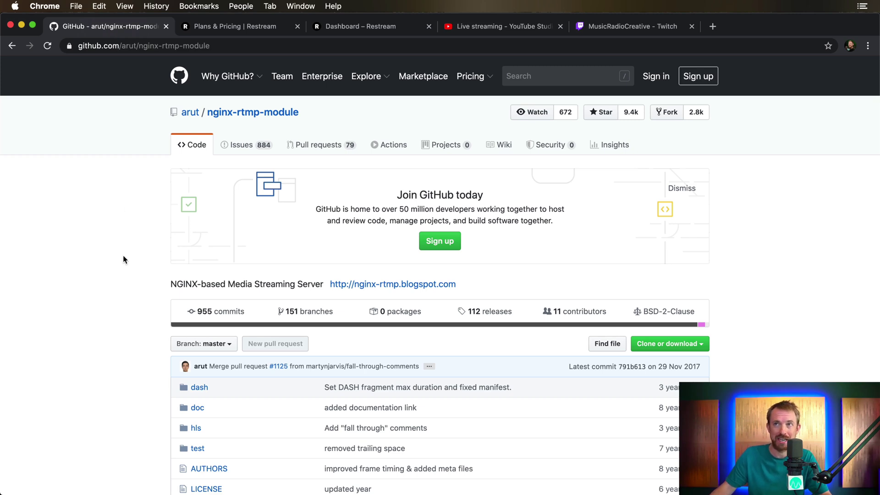
{"action": "left_click", "coordinate": [249, 144]}
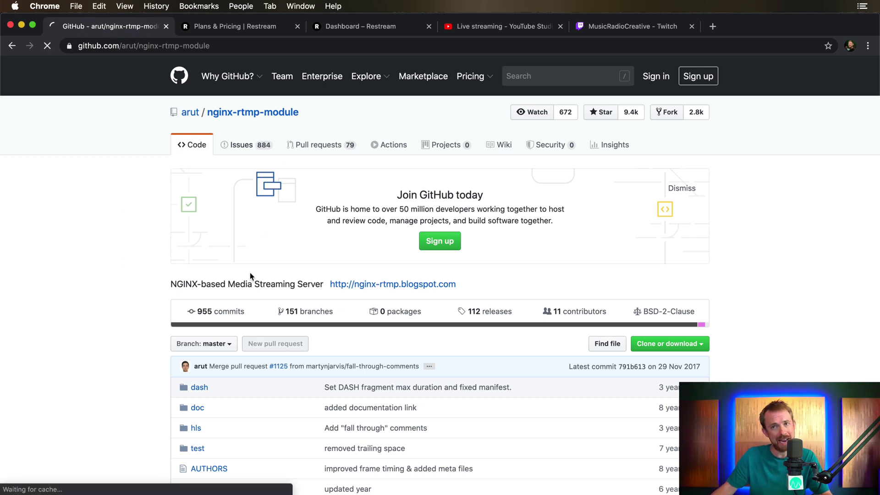
{"action": "scroll", "coordinate": [249, 273], "scroll_direction": "down", "scroll_amount": 15}
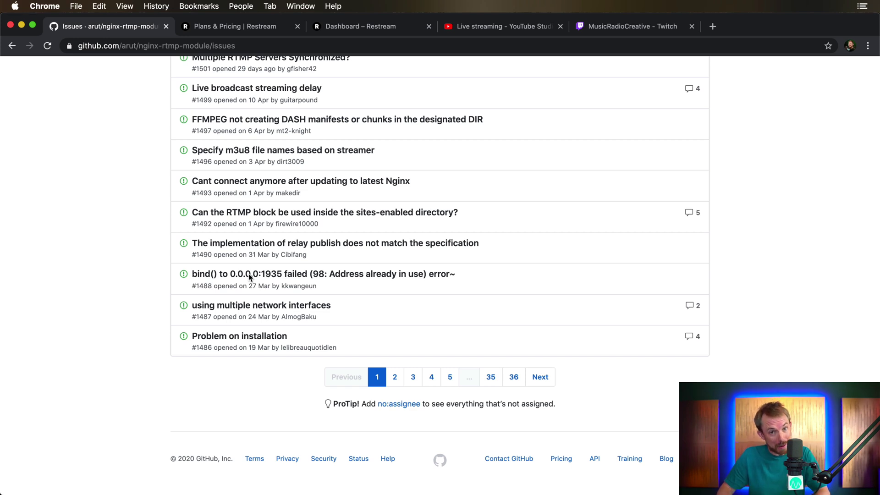
In Termius, open /usr/local/nginx/conf/nginx.conf in nano and page down through it
{"action": "key", "text": "super+Tab"}
{"action": "key", "text": "Return"}
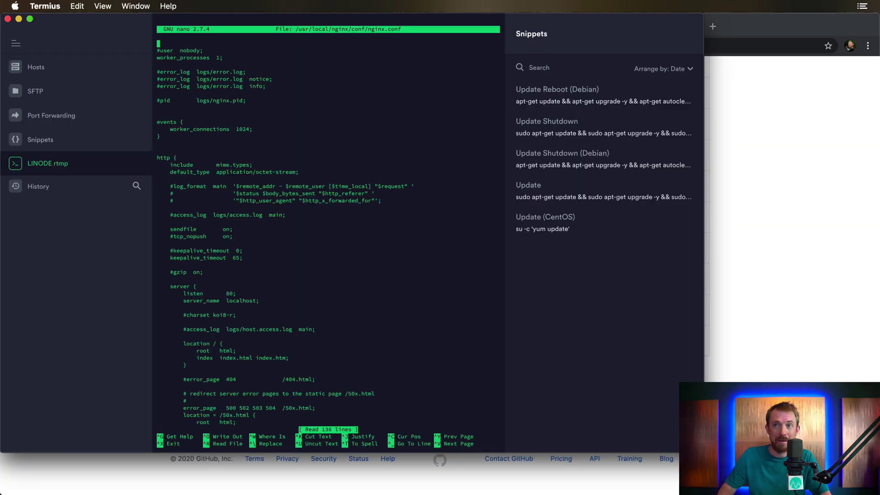
{"action": "key", "text": "ctrl+v"}
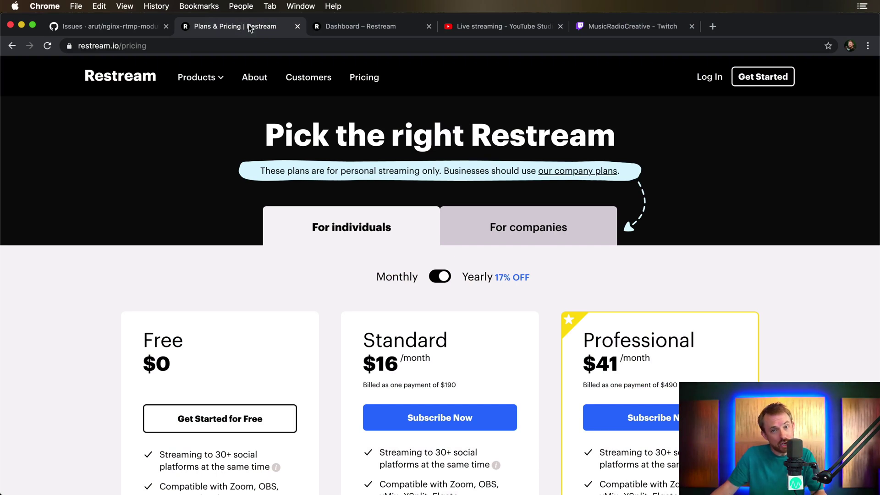
Connect YouTube Events as a Restream channel, keeping its Event set to Create new
{"action": "left_click", "coordinate": [333, 27]}
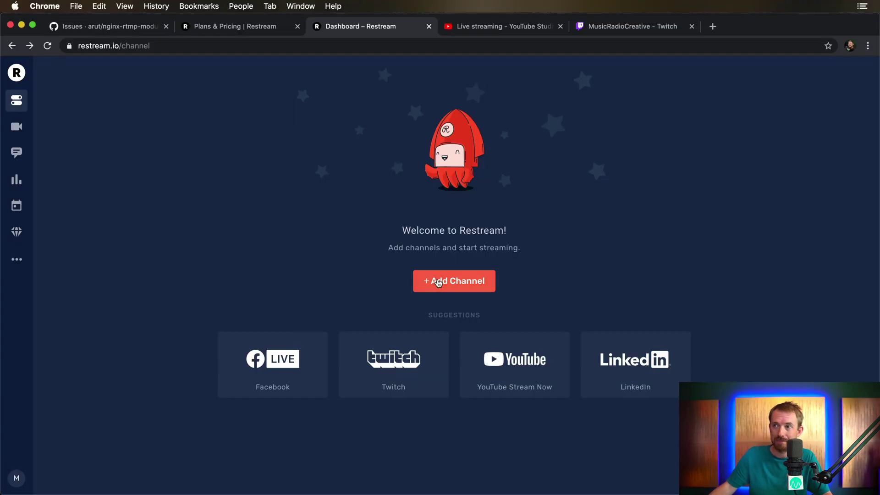
{"action": "left_click", "coordinate": [438, 281]}
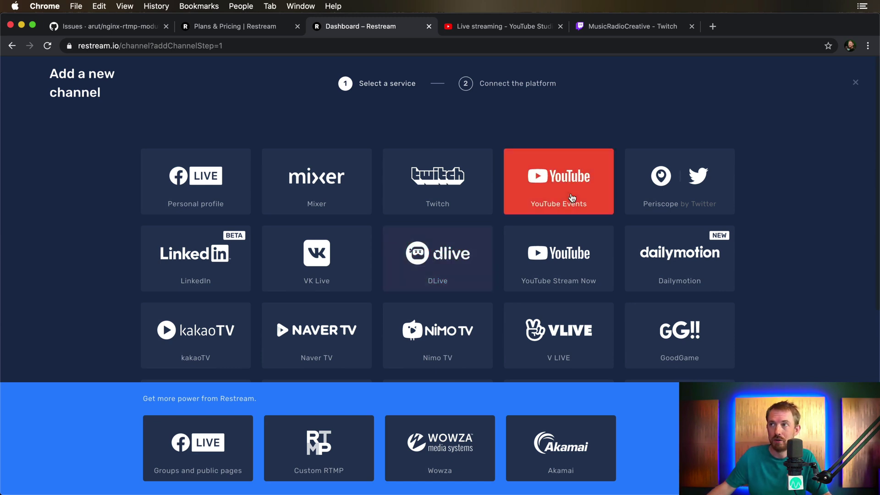
{"action": "left_click", "coordinate": [594, 194]}
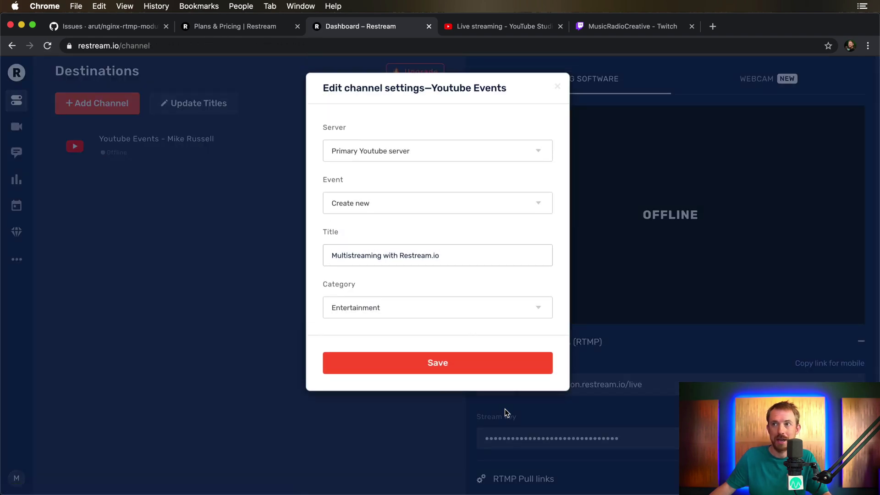
{"action": "left_click", "coordinate": [376, 204]}
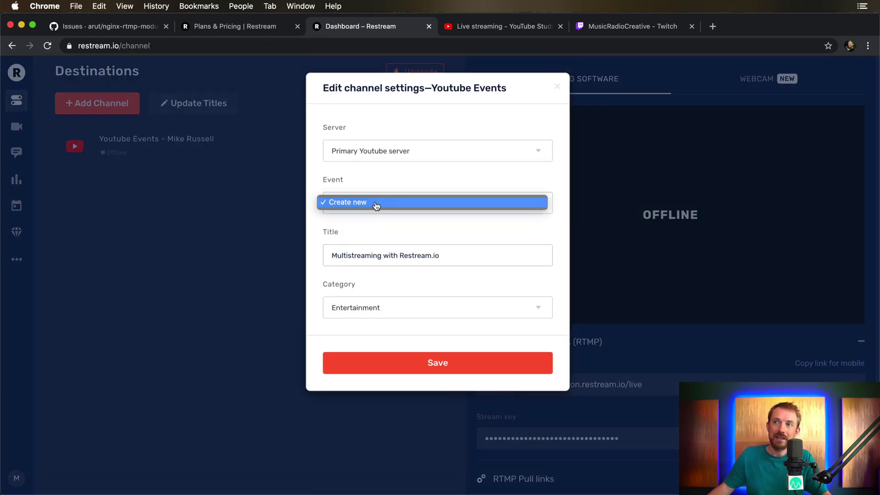
{"action": "left_click", "coordinate": [376, 202]}
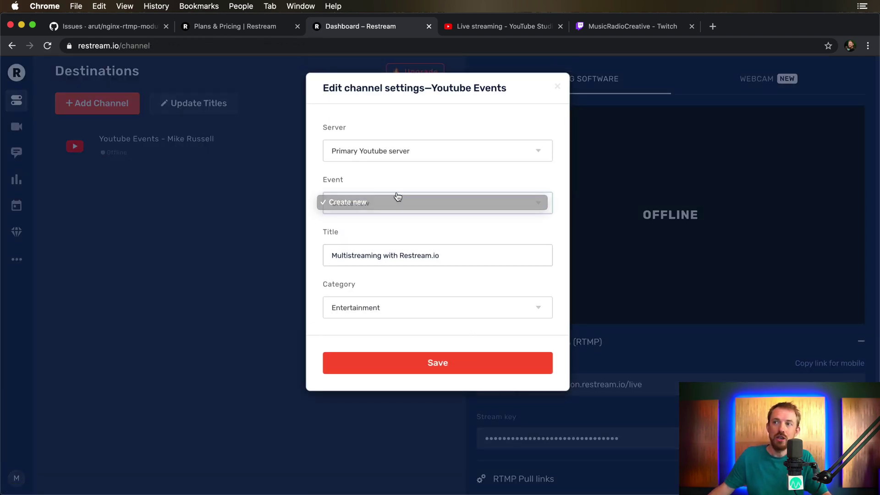
{"action": "left_click", "coordinate": [557, 86]}
{"action": "left_click", "coordinate": [464, 25]}
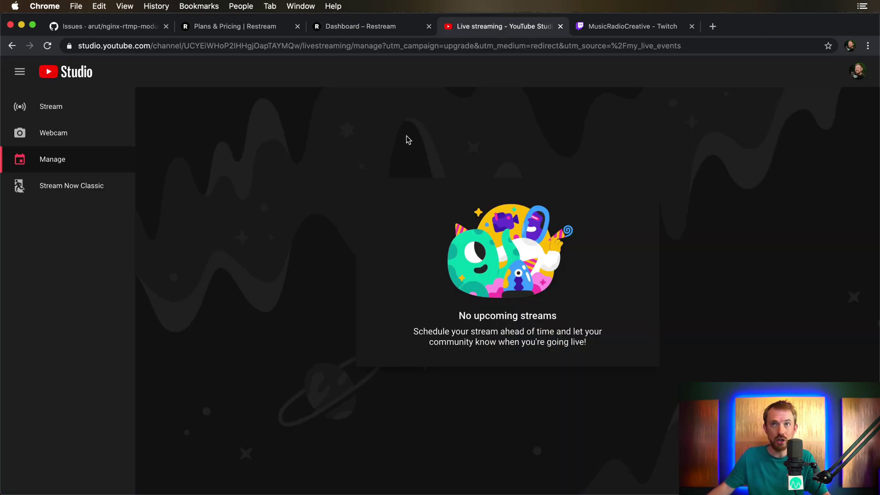
Start a fresh stream titled 'MRC Live Test' with Private visibility
{"action": "left_click", "coordinate": [80, 119]}
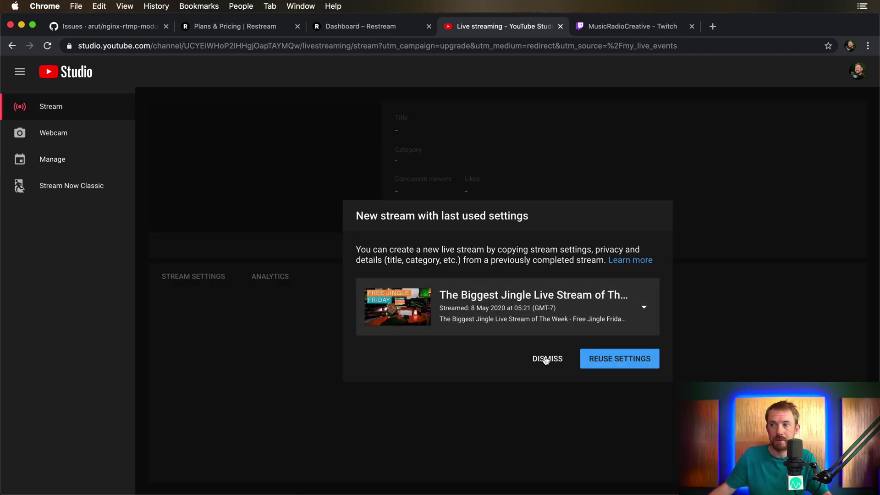
{"action": "left_click", "coordinate": [545, 360]}
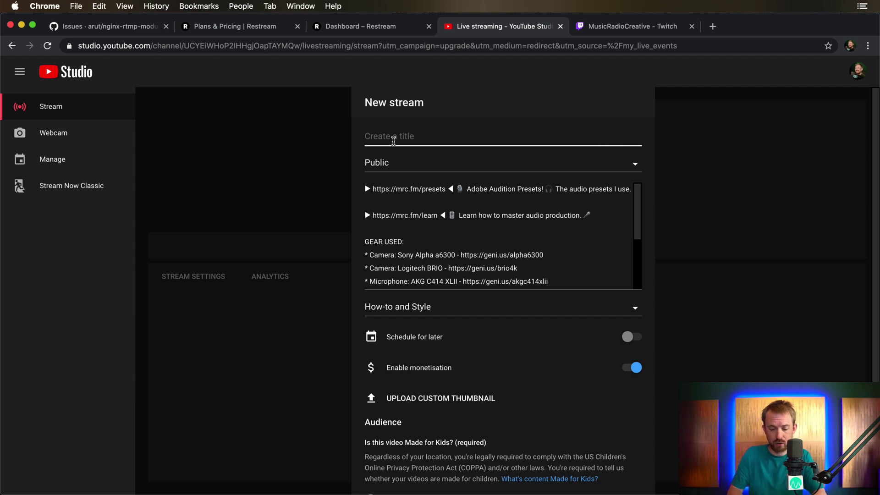
{"action": "type", "text": "MRC Live T"}
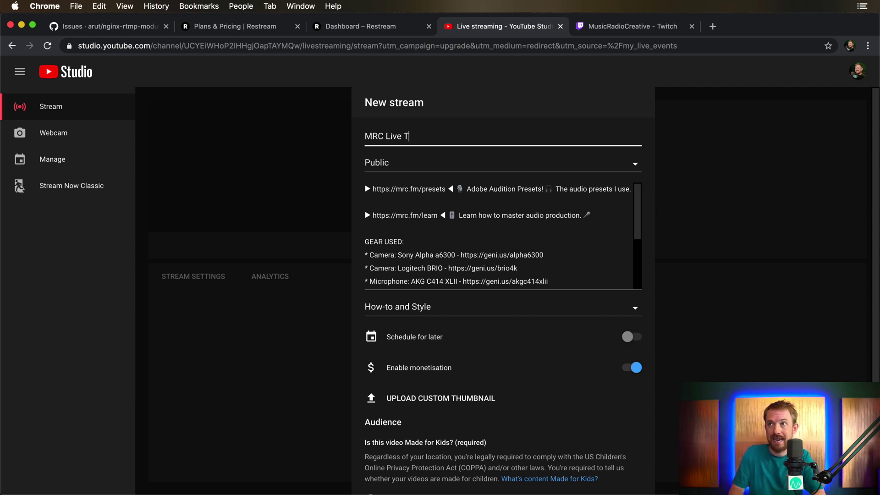
{"action": "type", "text": "est"}
{"action": "left_click", "coordinate": [398, 168]}
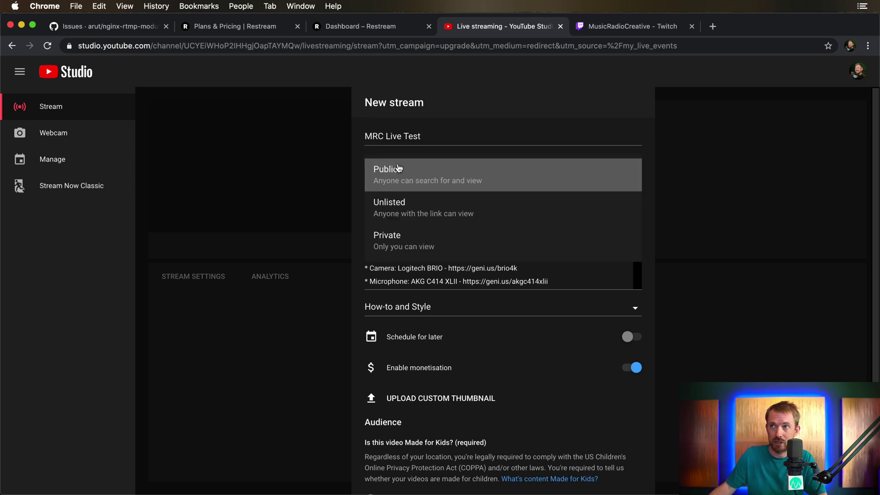
{"action": "left_click", "coordinate": [399, 248]}
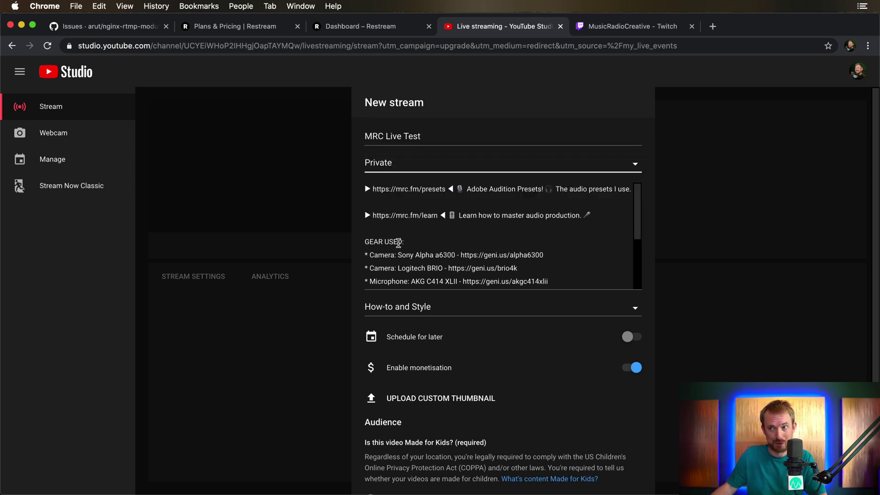
Schedule the stream for Saturday 1 August at 11:00 and create it
{"action": "left_click", "coordinate": [626, 337]}
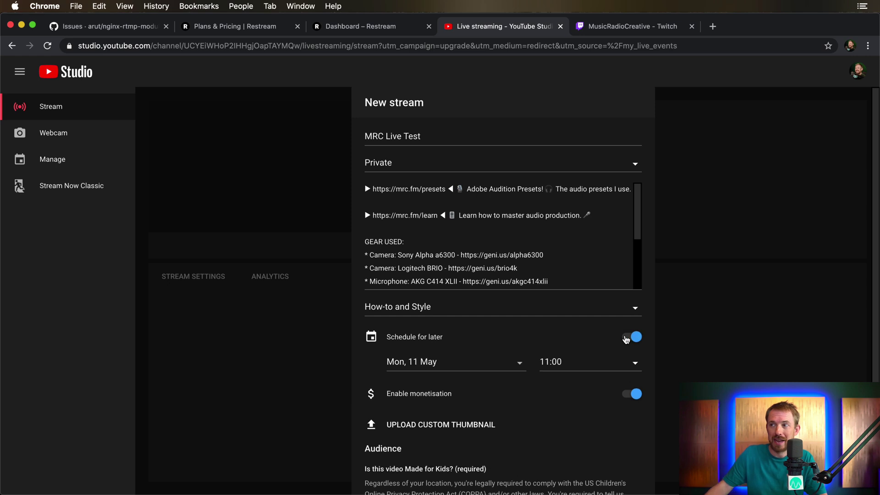
{"action": "left_click", "coordinate": [409, 370]}
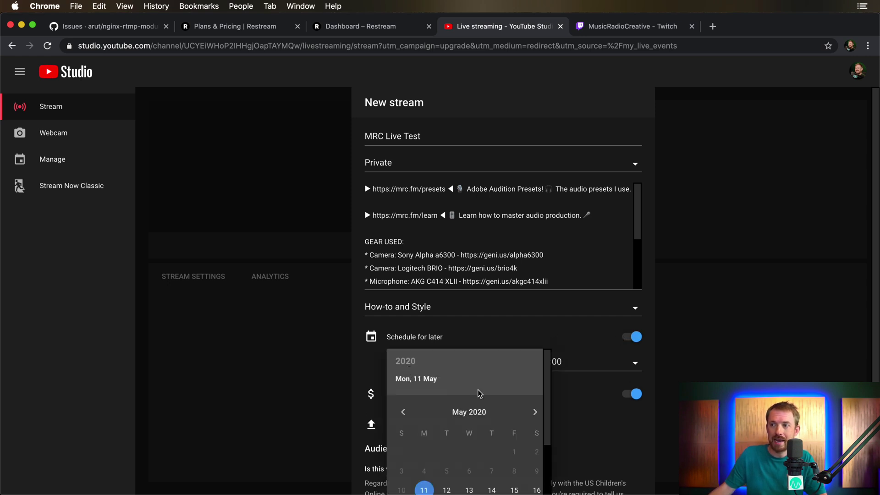
{"action": "scroll", "coordinate": [479, 394], "scroll_direction": "down", "scroll_amount": 2}
{"action": "scroll", "coordinate": [522, 368], "scroll_direction": "up", "scroll_amount": 2}
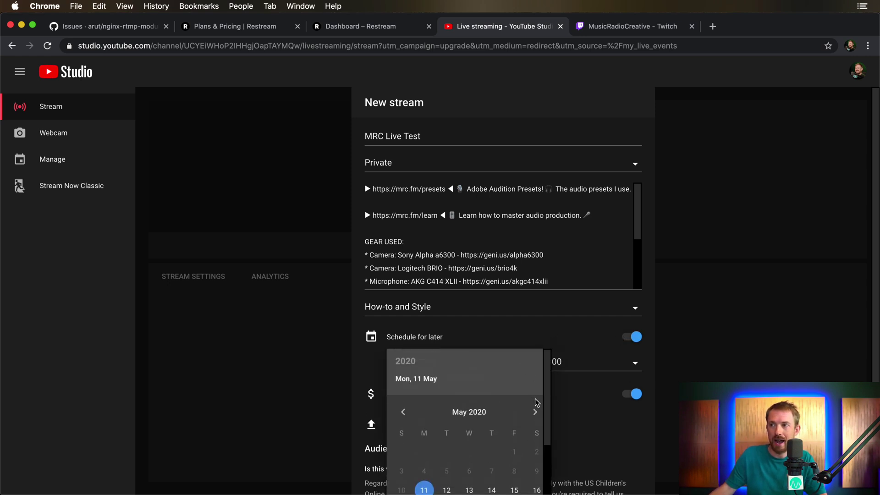
{"action": "left_click", "coordinate": [535, 412]}
{"action": "left_click", "coordinate": [535, 412]}
{"action": "left_click", "coordinate": [535, 411]}
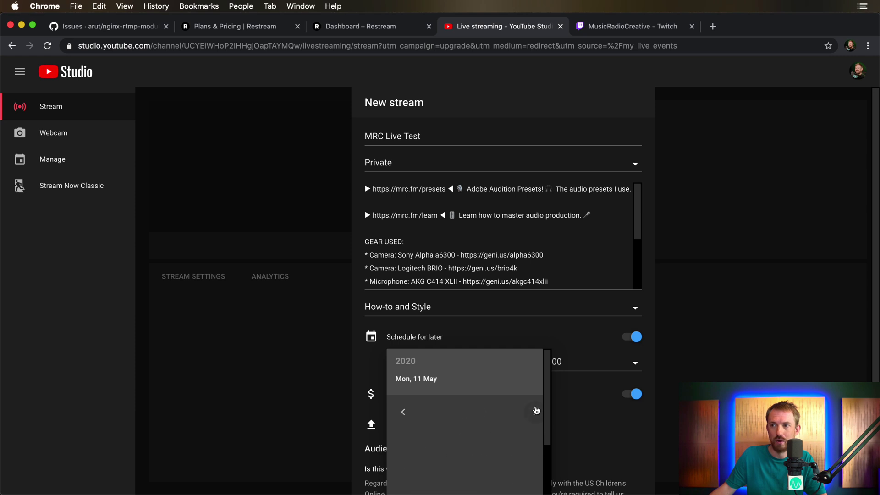
{"action": "scroll", "coordinate": [486, 400], "scroll_direction": "down", "scroll_amount": 2}
{"action": "left_click", "coordinate": [534, 408]}
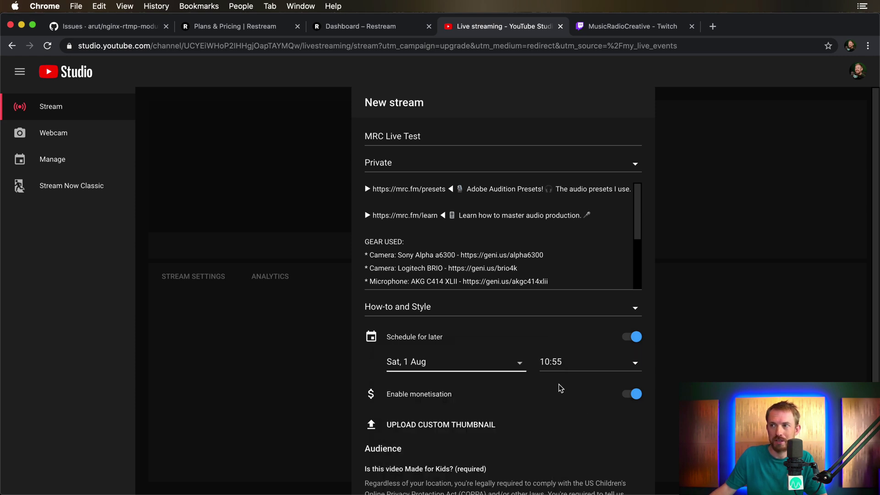
{"action": "left_click", "coordinate": [578, 362]}
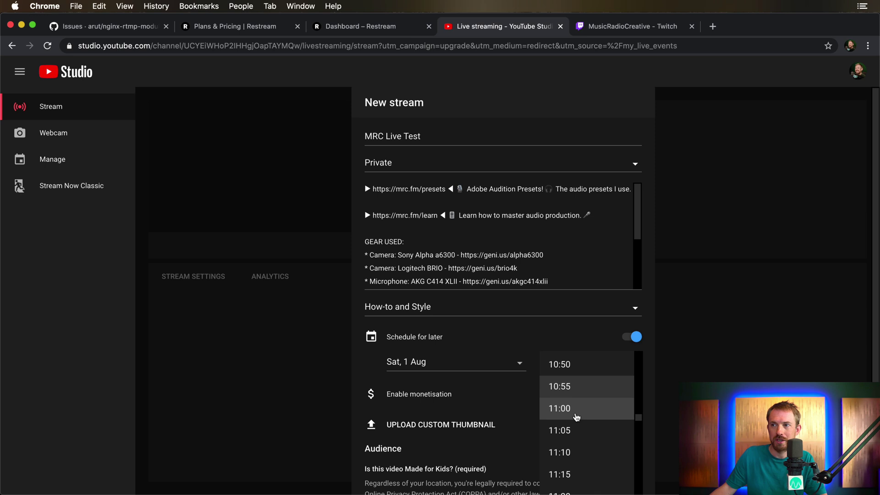
{"action": "left_click", "coordinate": [576, 411]}
{"action": "scroll", "coordinate": [539, 416], "scroll_direction": "down", "scroll_amount": 5}
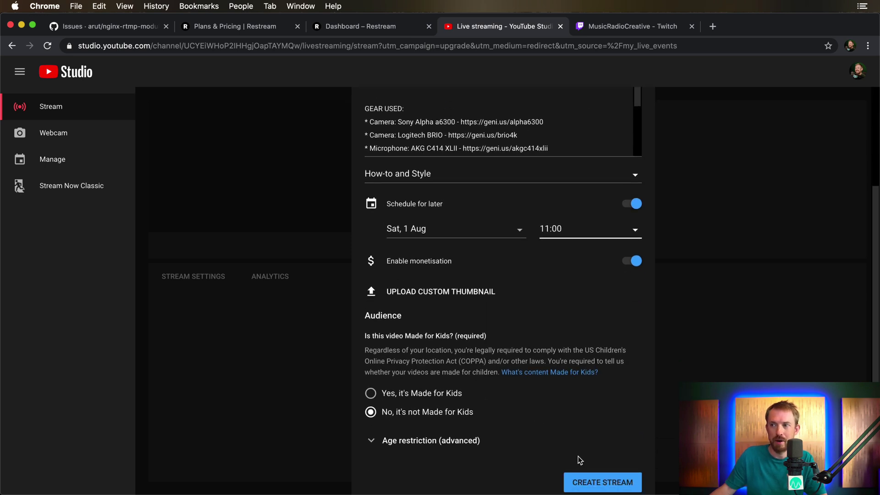
{"action": "left_click", "coordinate": [586, 482]}
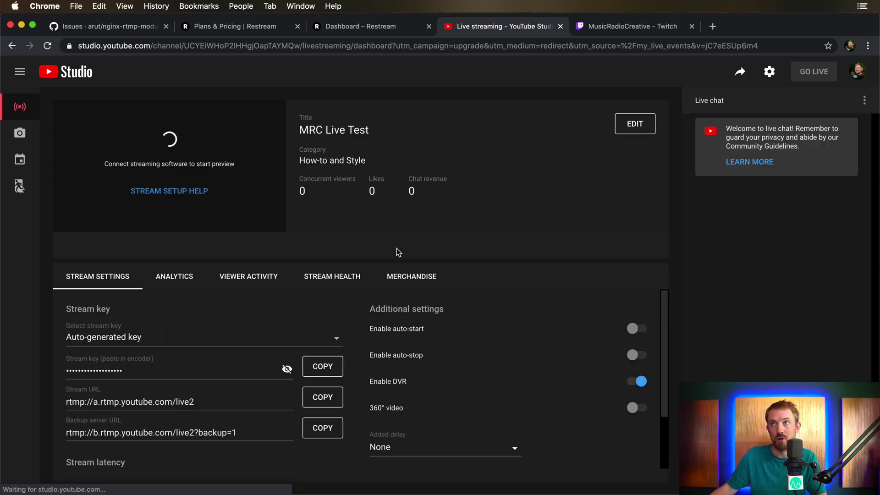
Set the YouTube Events destination's Event to MRC Live Test in its channel settings
{"action": "left_click", "coordinate": [356, 26]}
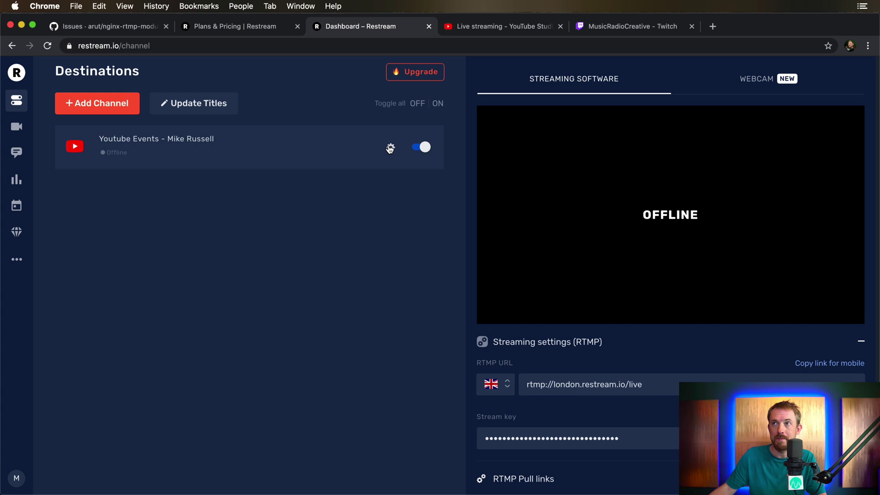
{"action": "left_click", "coordinate": [391, 148]}
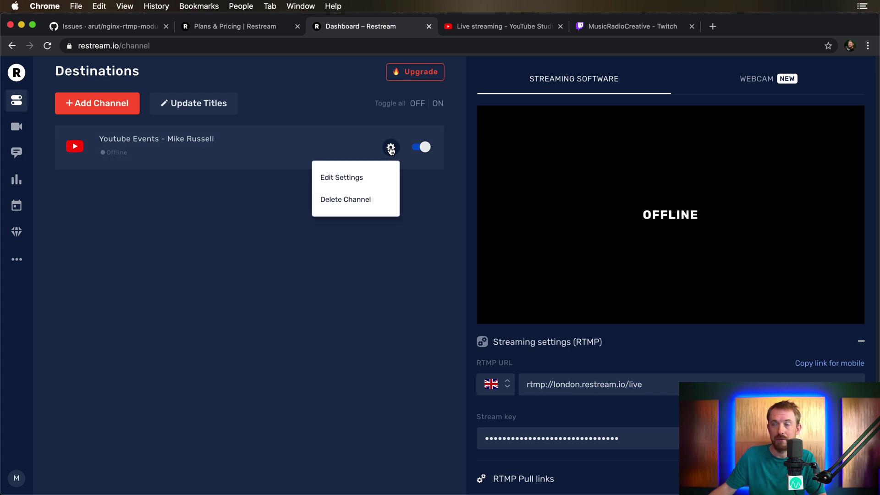
{"action": "left_click", "coordinate": [380, 176]}
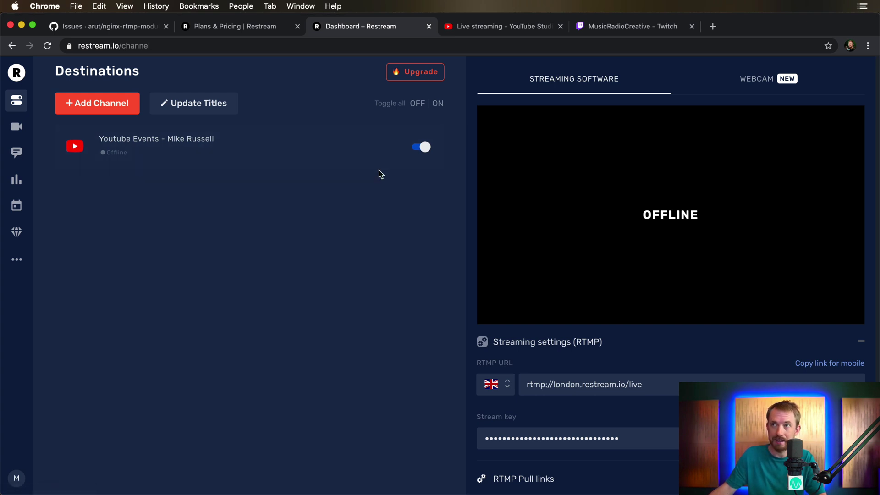
{"action": "left_click", "coordinate": [361, 207]}
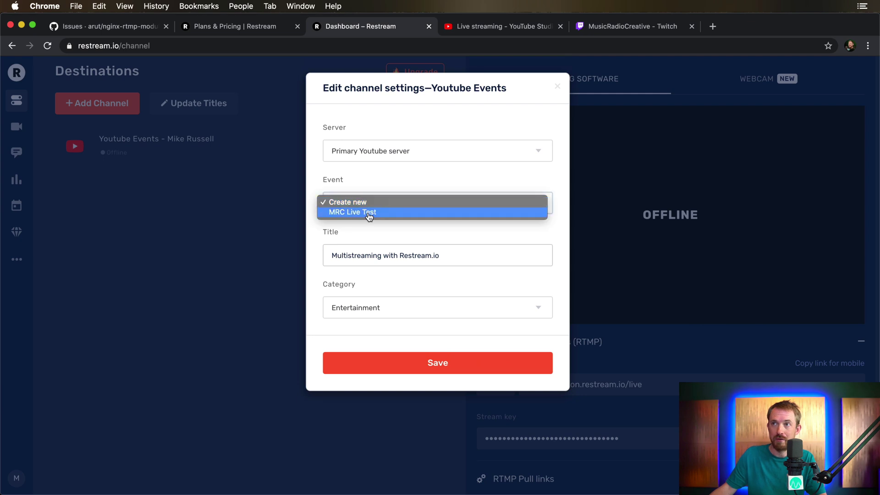
{"action": "left_click", "coordinate": [388, 212]}
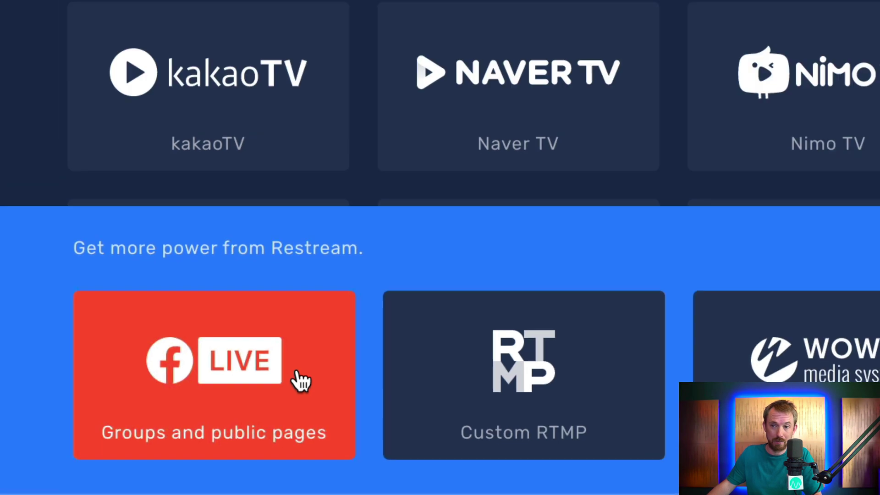
Connect Facebook Live for groups and pages and save the Music Radio Creative page
{"action": "left_click", "coordinate": [342, 323]}
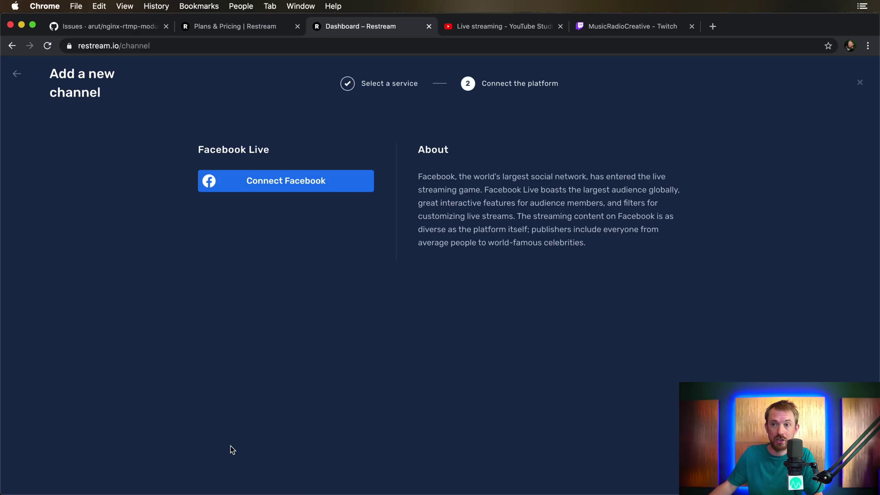
{"action": "left_click", "coordinate": [348, 181]}
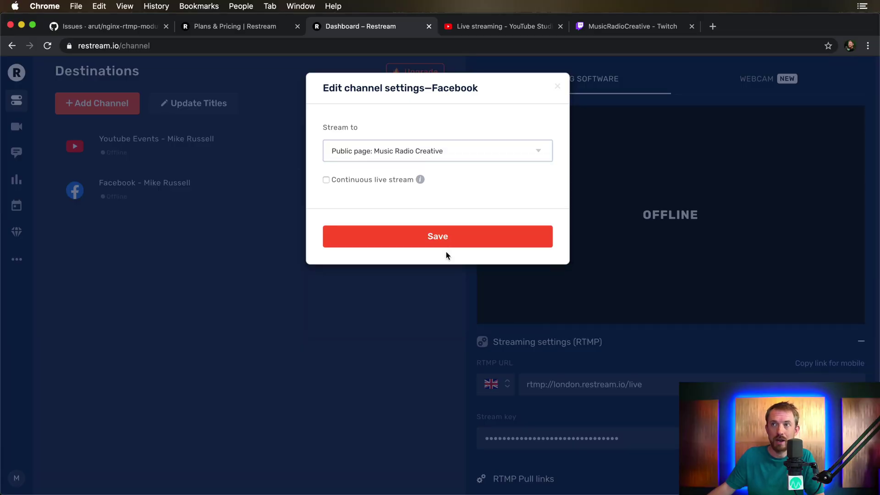
{"action": "left_click", "coordinate": [439, 243]}
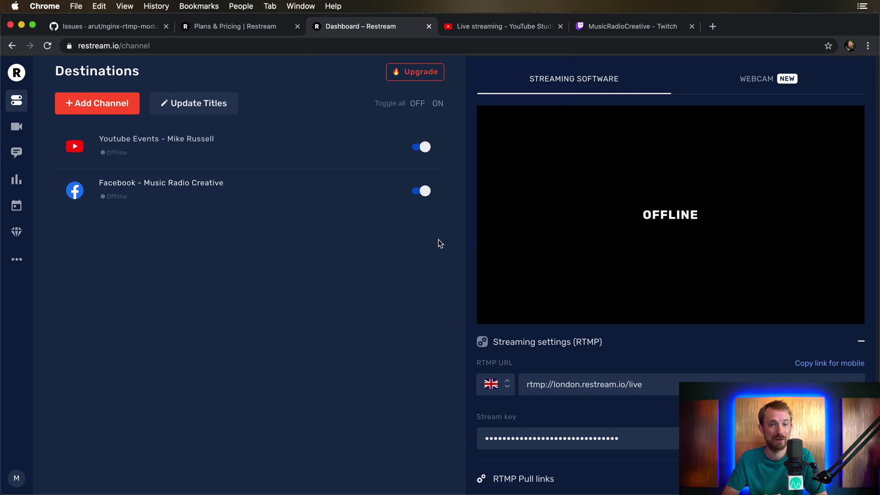
Add Twitch as a channel and authorise Restream on the MusicRadioCreative Twitch account
{"action": "left_click", "coordinate": [94, 98]}
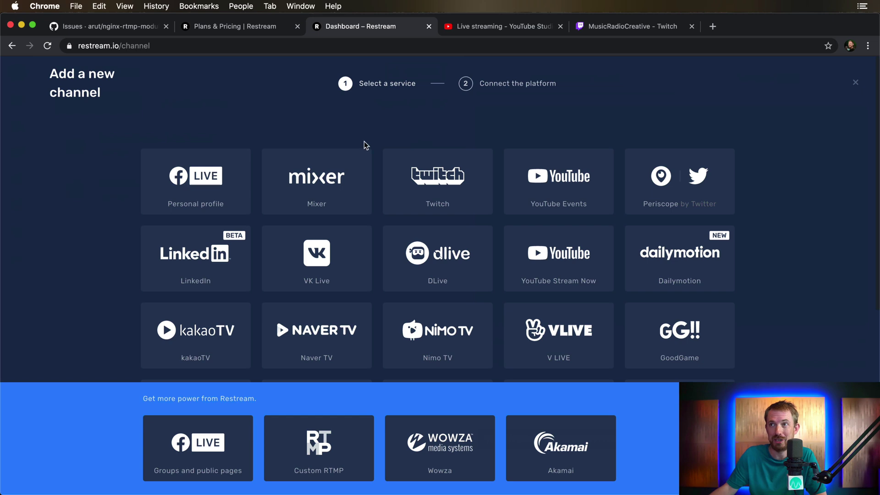
{"action": "left_click", "coordinate": [435, 169]}
{"action": "left_click", "coordinate": [304, 181]}
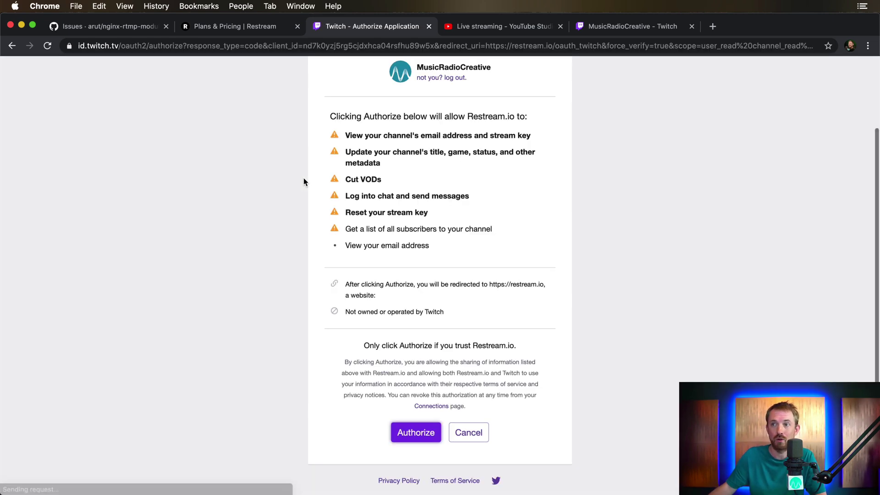
{"action": "left_click", "coordinate": [427, 437]}
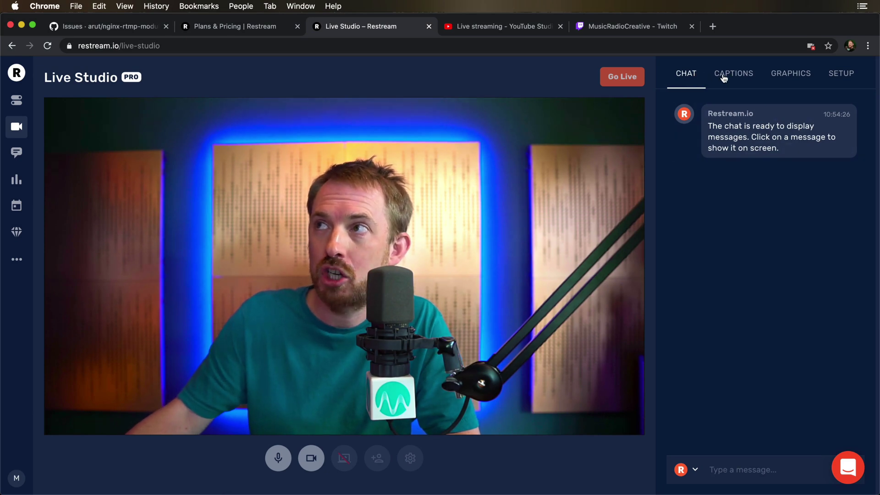
Browse the Captions and Graphics options in Restream's Live Studio
{"action": "left_click", "coordinate": [724, 74]}
{"action": "left_click", "coordinate": [785, 77]}
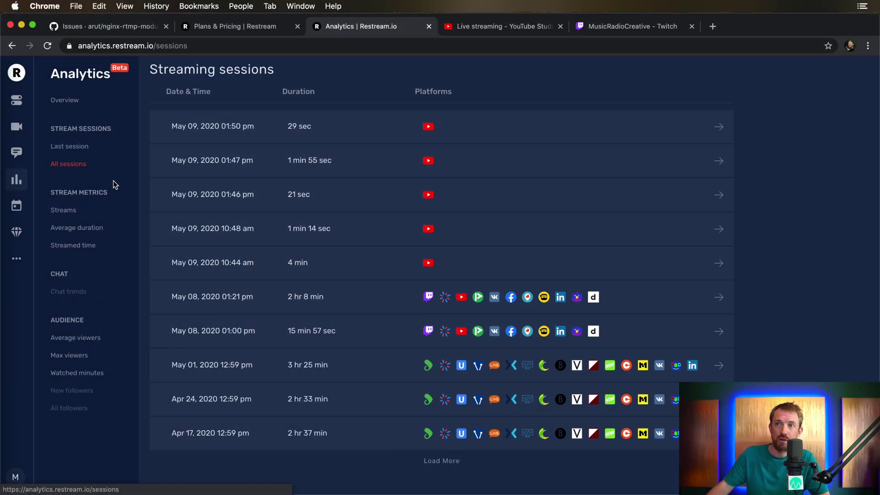
Open the May 08, 2020 1:21 PM session and highlight both Facebook channels' watched-minutes slices
{"action": "left_click", "coordinate": [342, 304]}
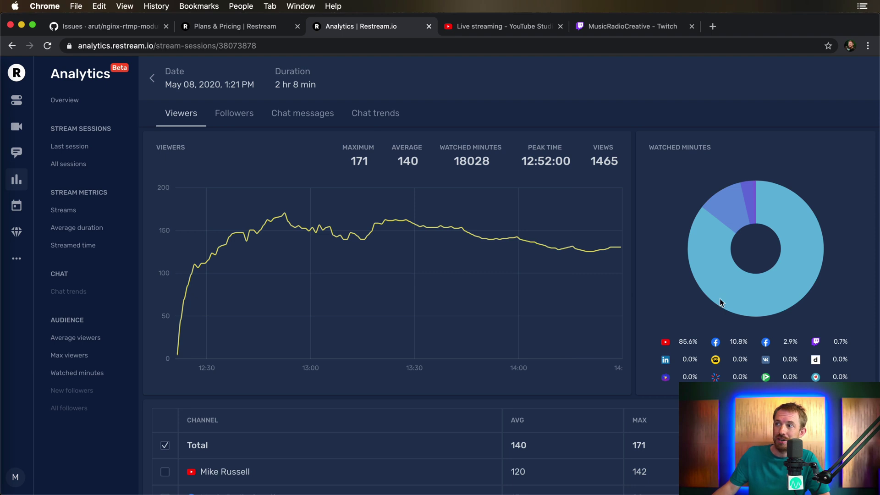
{"action": "mouse_move", "coordinate": [819, 251]}
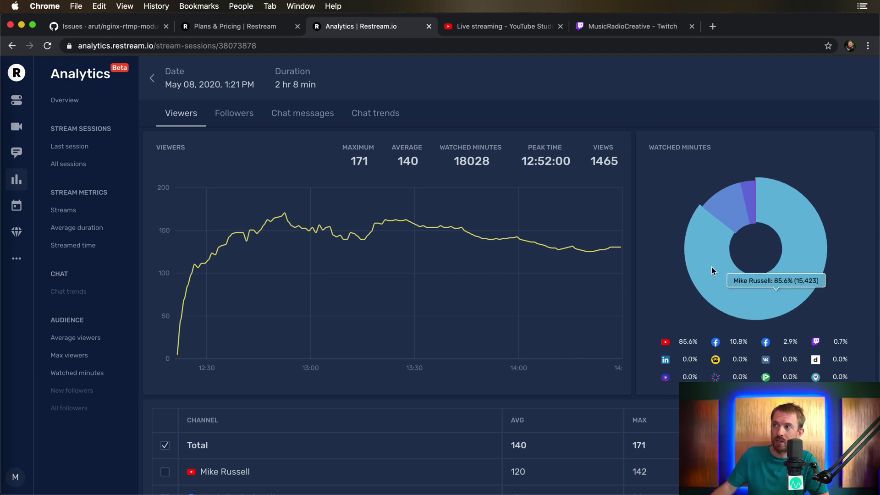
{"action": "left_click", "coordinate": [714, 205]}
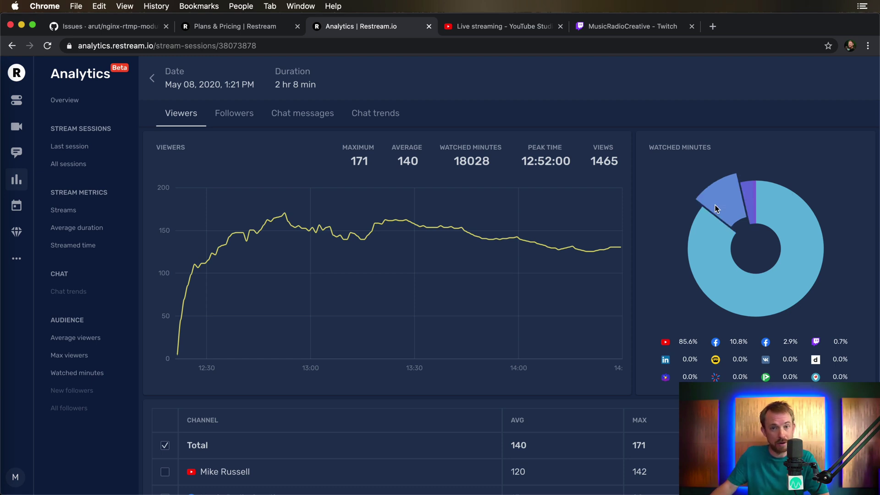
{"action": "left_click", "coordinate": [747, 193]}
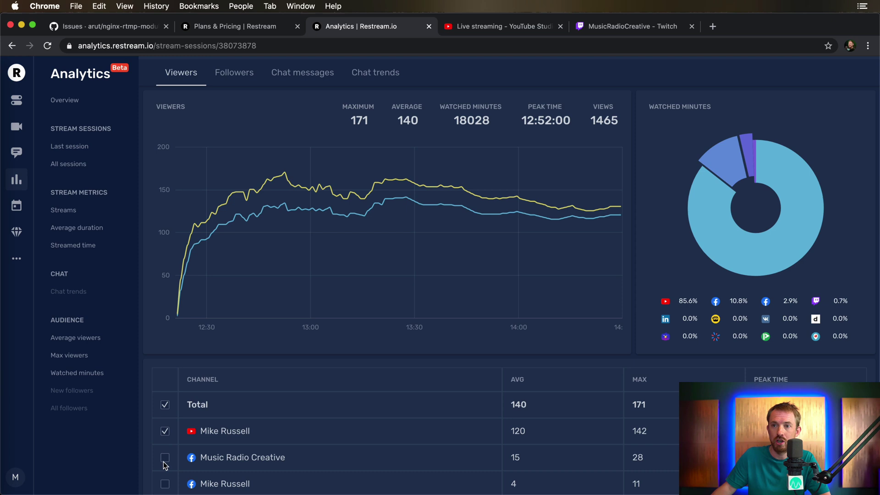
Add Music Radio Creative and the second Facebook channel to the viewers chart, then view Followers
{"action": "left_click", "coordinate": [165, 458]}
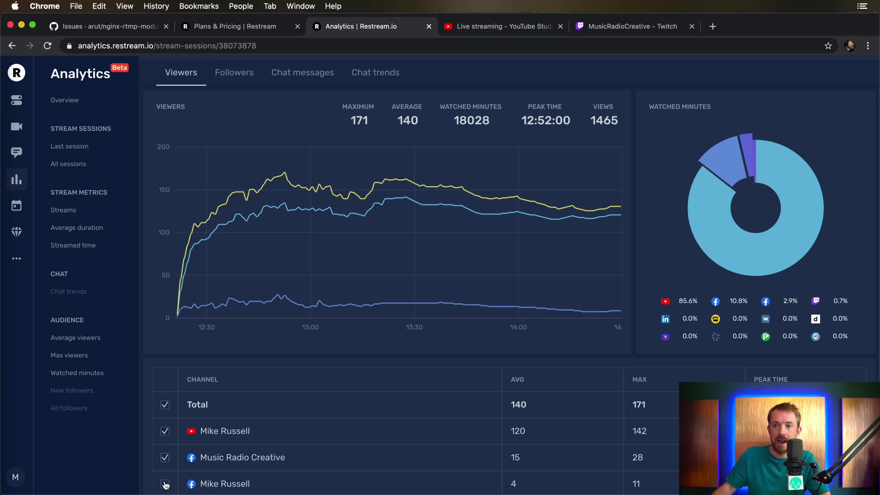
{"action": "left_click", "coordinate": [165, 484]}
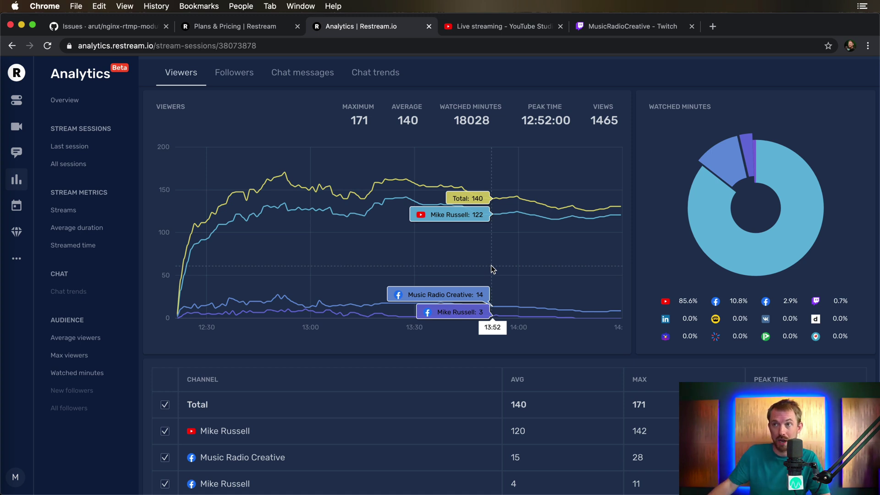
{"action": "left_click", "coordinate": [233, 78]}
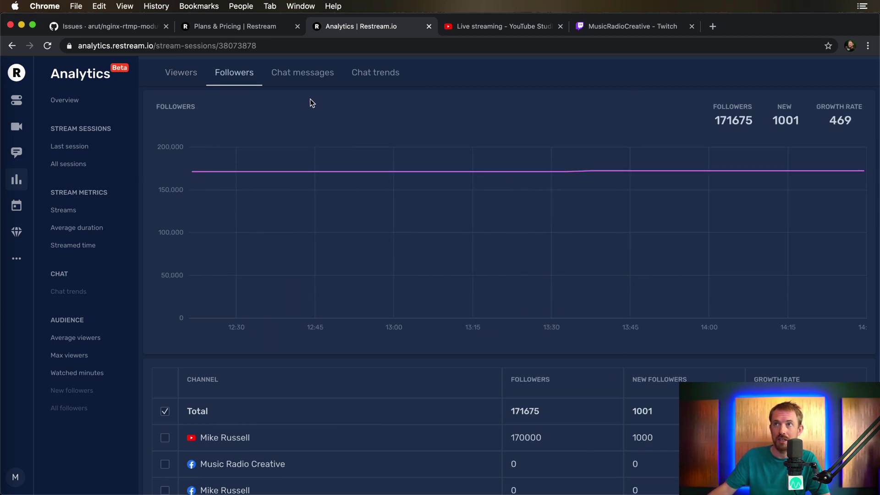
Show the session's chat messages and chat trends with top chatters for Music Radio Creative
{"action": "left_click", "coordinate": [309, 78]}
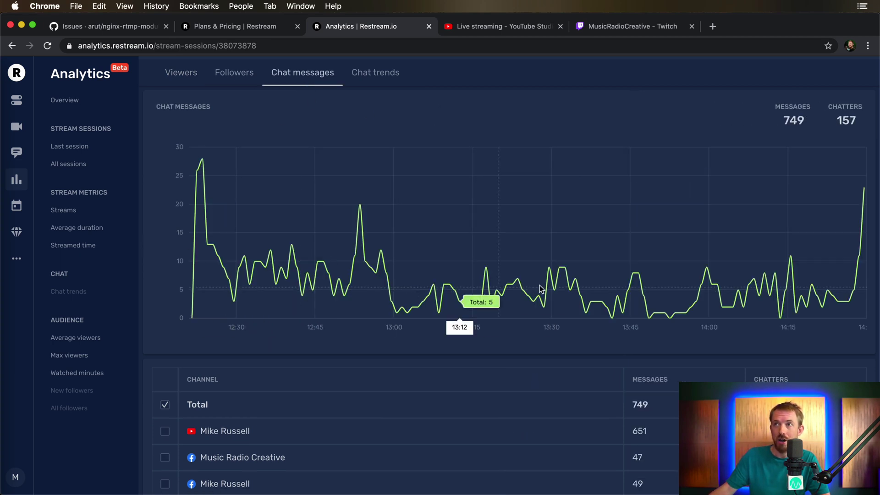
{"action": "left_click", "coordinate": [390, 77]}
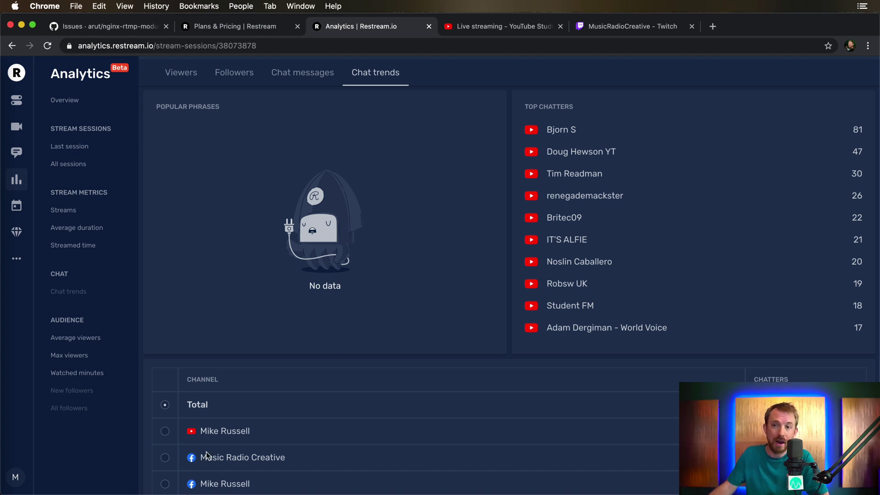
{"action": "left_click", "coordinate": [165, 458]}
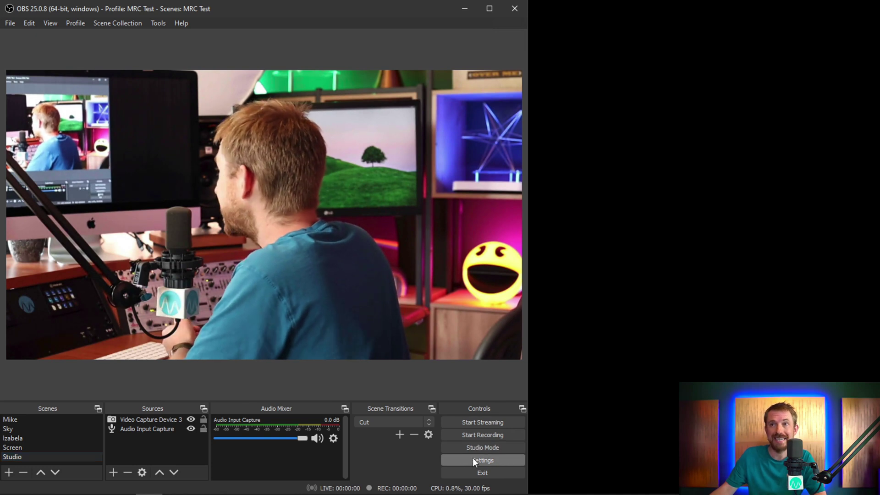
Set the OBS Stream settings service to Restream.io - RTMP
{"action": "left_click", "coordinate": [473, 460]}
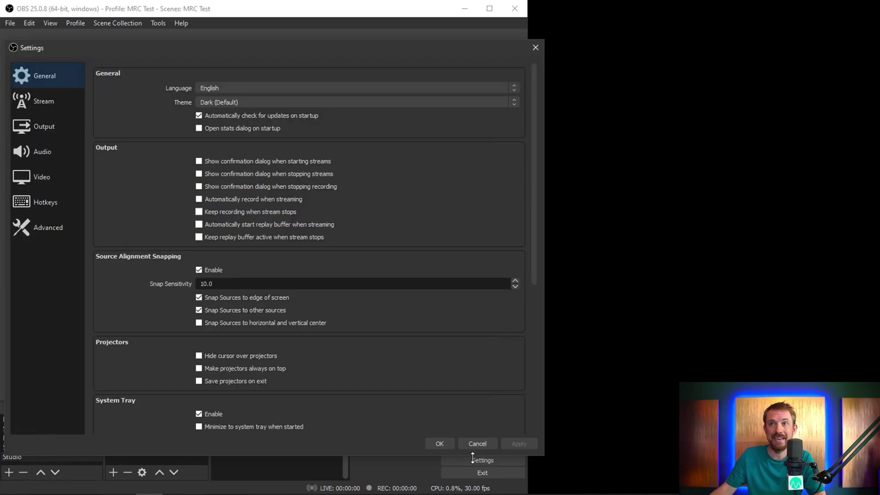
{"action": "left_click", "coordinate": [60, 100]}
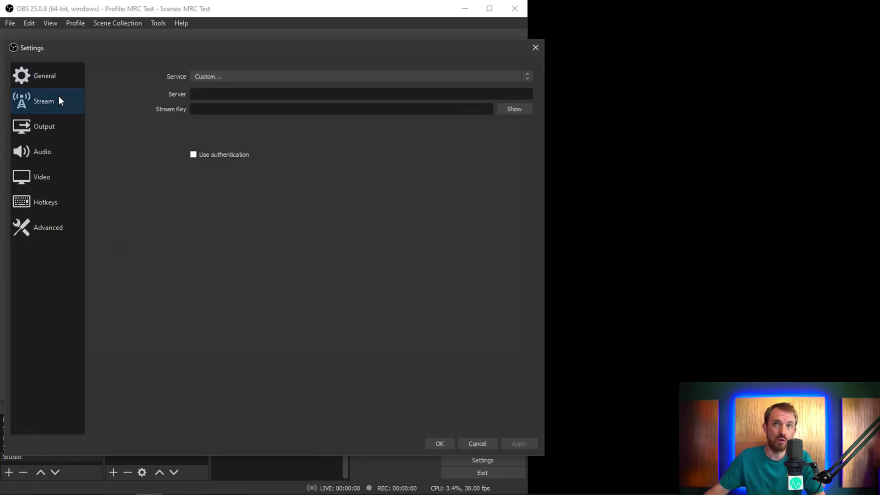
{"action": "left_click", "coordinate": [238, 76]}
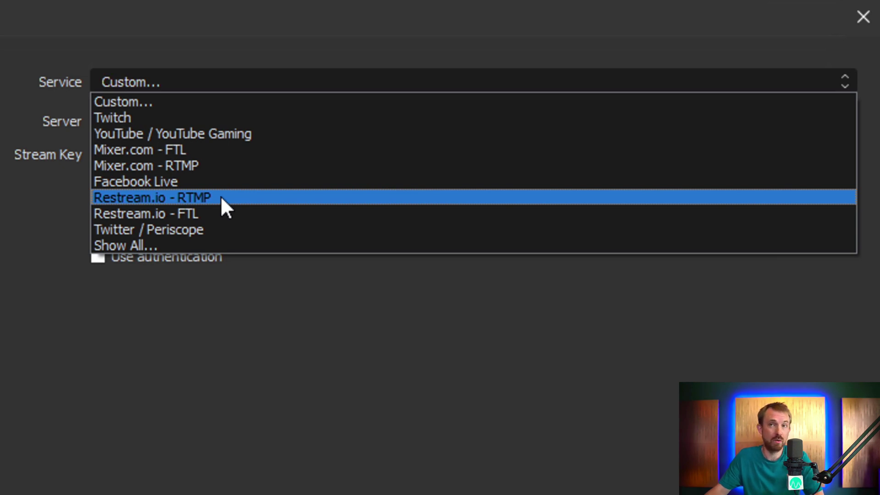
{"action": "left_click", "coordinate": [220, 197]}
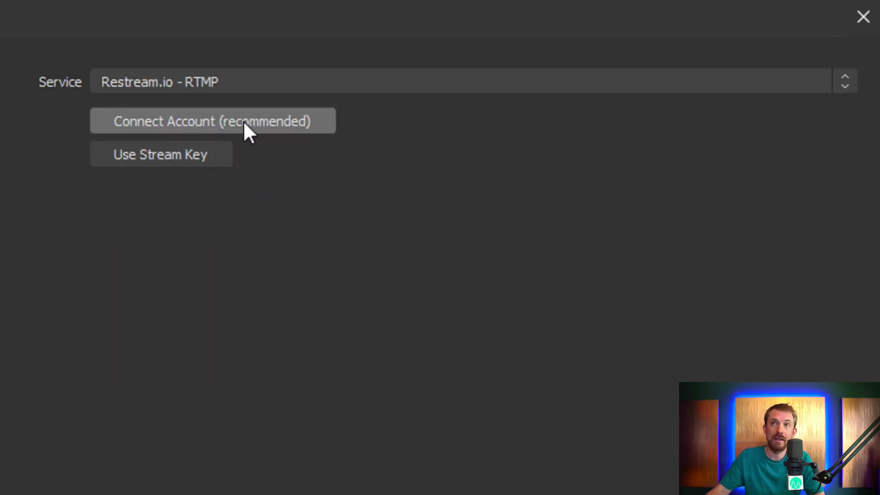
Connect the Restream account by logging in with its credentials and allowing OBS Studio access
{"action": "left_click", "coordinate": [288, 121]}
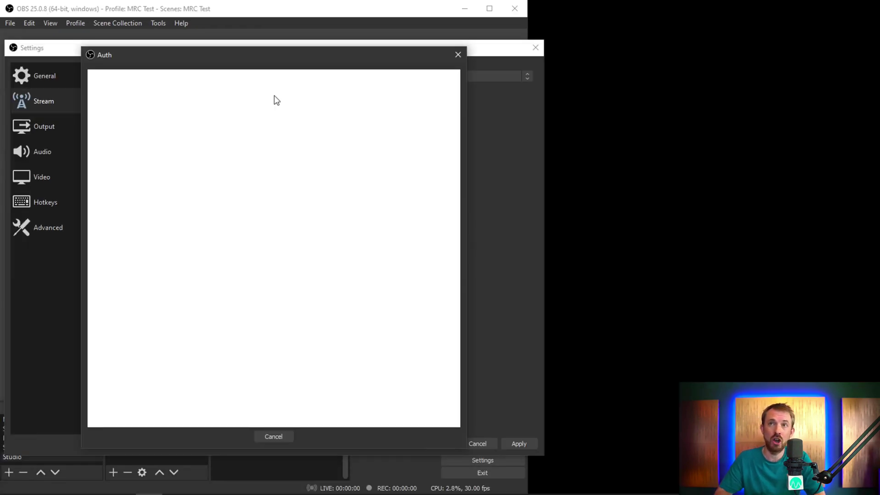
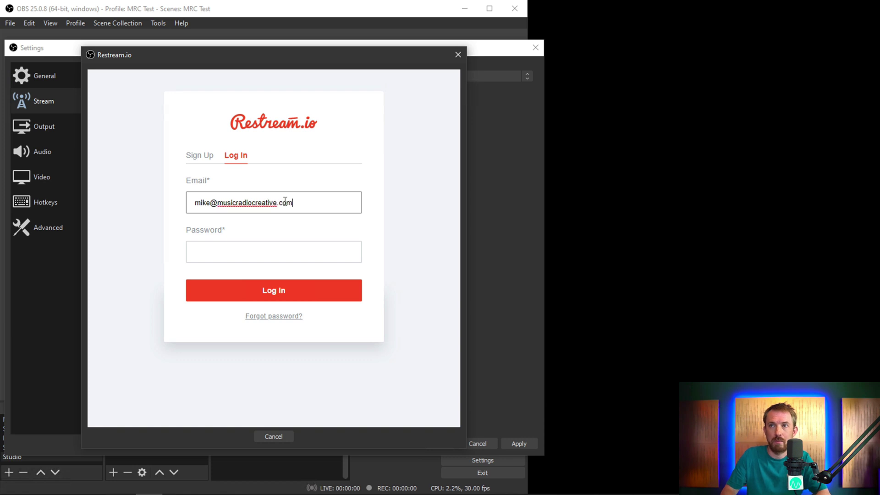
{"action": "right_click", "coordinate": [261, 258]}
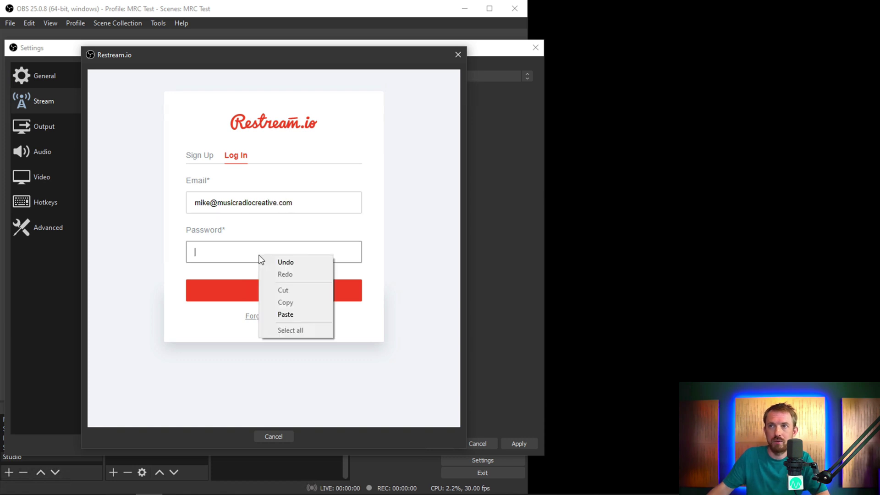
{"action": "left_click", "coordinate": [281, 314]}
{"action": "left_click", "coordinate": [272, 297]}
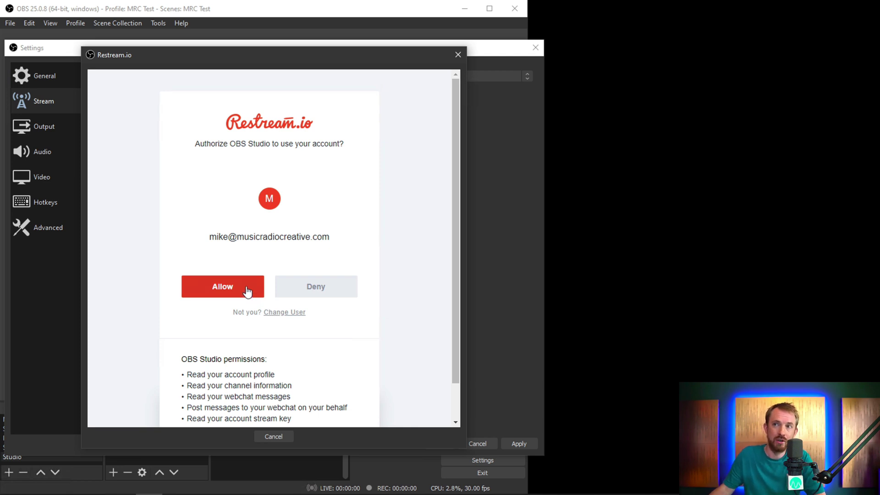
{"action": "left_click", "coordinate": [233, 288]}
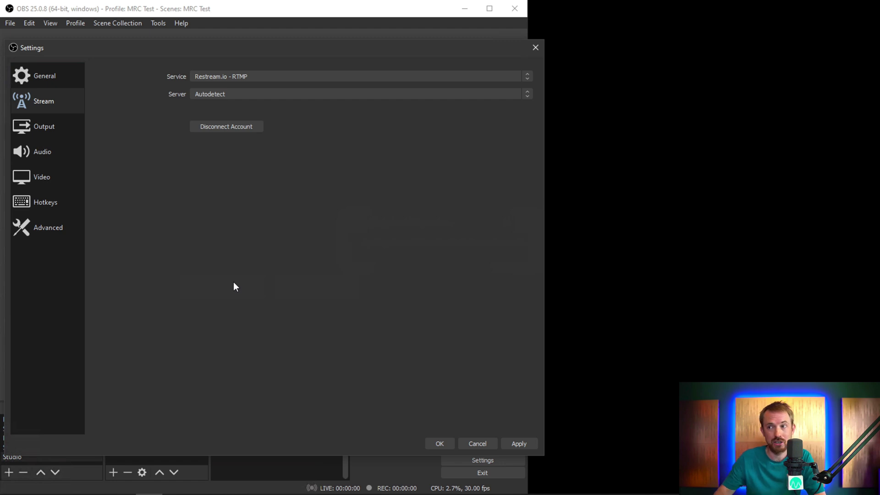
Save the stream settings and float the Restream Channels panel on the right, accepting its cookies
{"action": "left_click", "coordinate": [435, 441]}
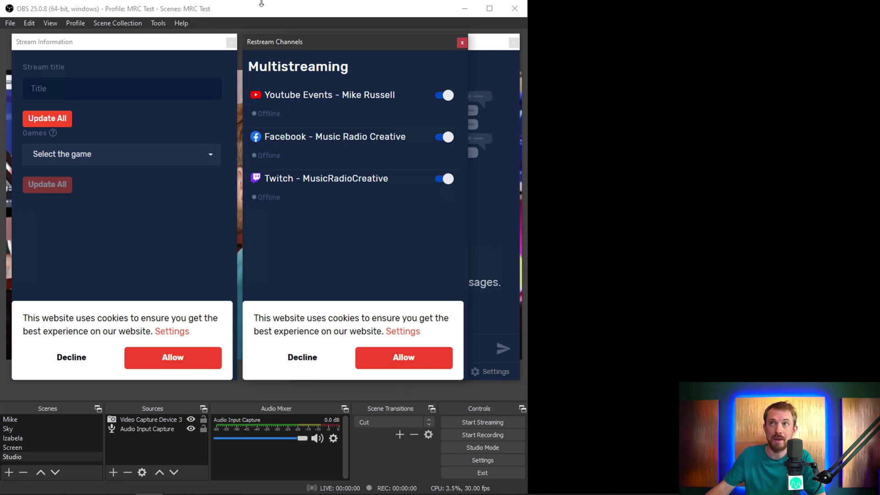
{"action": "left_click_drag", "start_coordinate": [287, 43], "coordinate": [703, 21]}
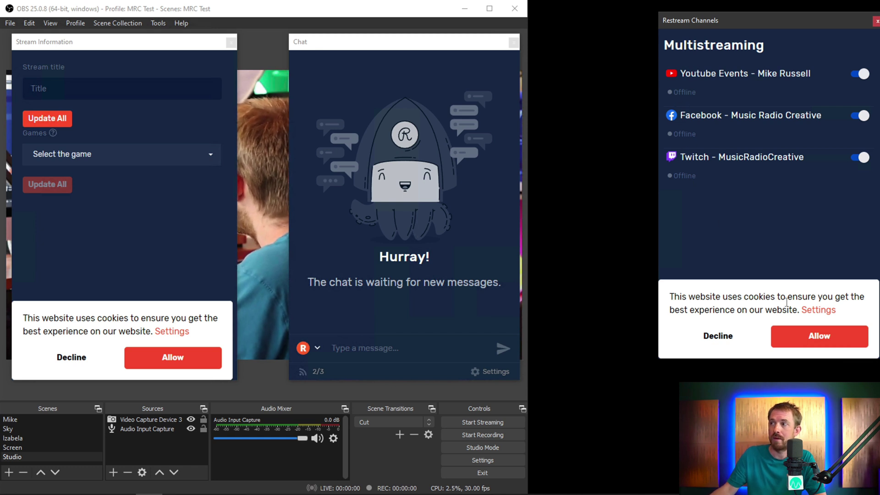
{"action": "left_click", "coordinate": [796, 328]}
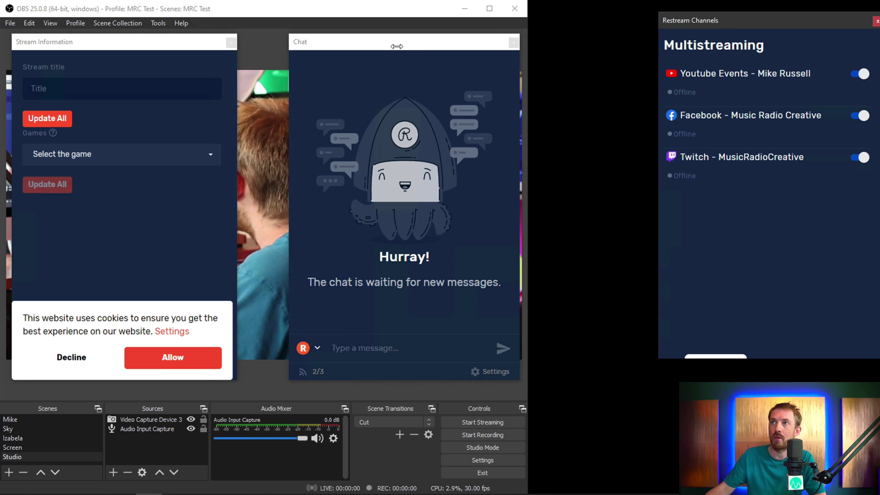
Float the Chat panel on the right and dock Stream Information across the top, accepting its cookies
{"action": "left_click_drag", "start_coordinate": [404, 44], "coordinate": [490, 163]}
{"action": "left_click", "coordinate": [161, 358]}
{"action": "left_click", "coordinate": [59, 91]}
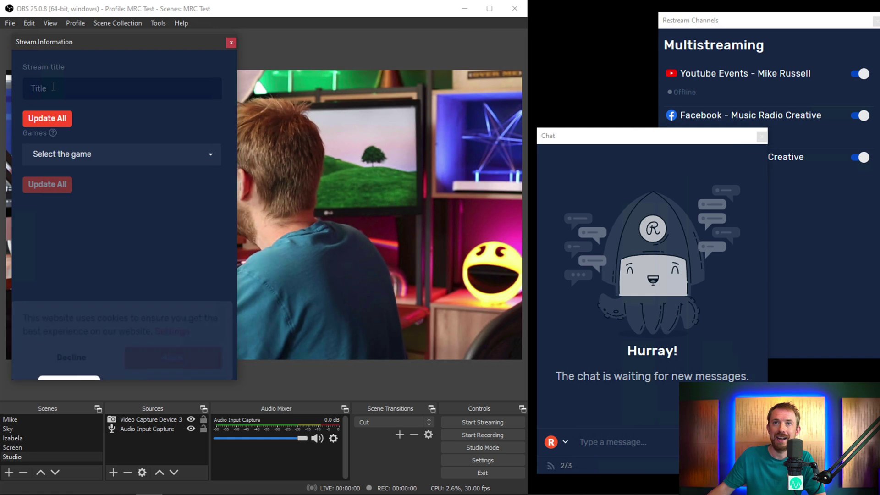
{"action": "left_click_drag", "start_coordinate": [112, 39], "coordinate": [270, 43]}
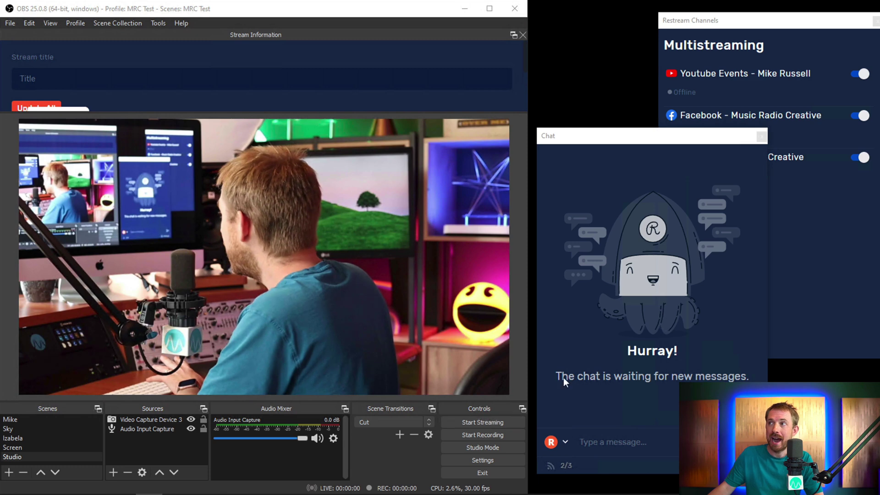
{"action": "left_click", "coordinate": [807, 184]}
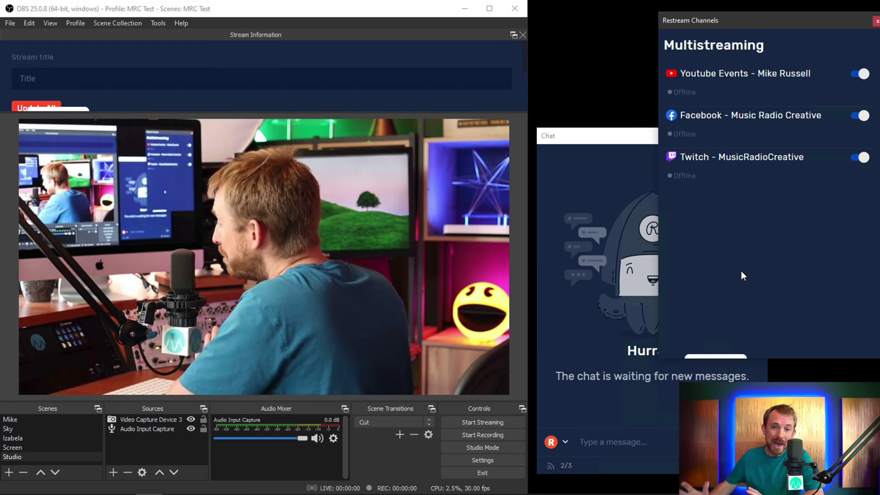
Type 'Hello world!' in the Restream Chat panel and review the 2/3 connected channels
{"action": "left_click", "coordinate": [607, 138]}
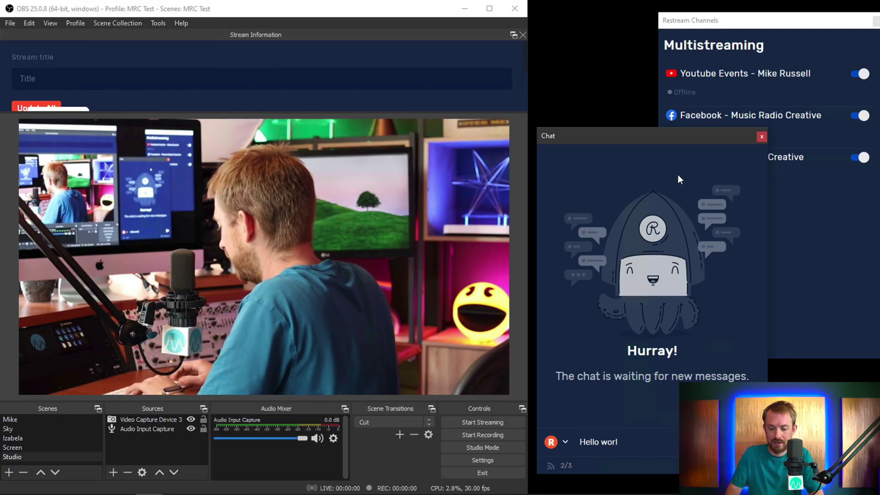
{"action": "type", "text": "d!"}
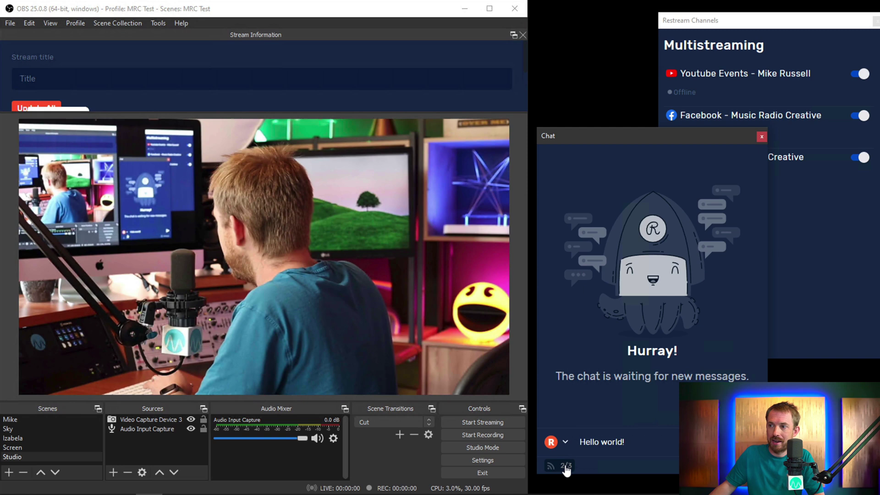
{"action": "left_click", "coordinate": [565, 466]}
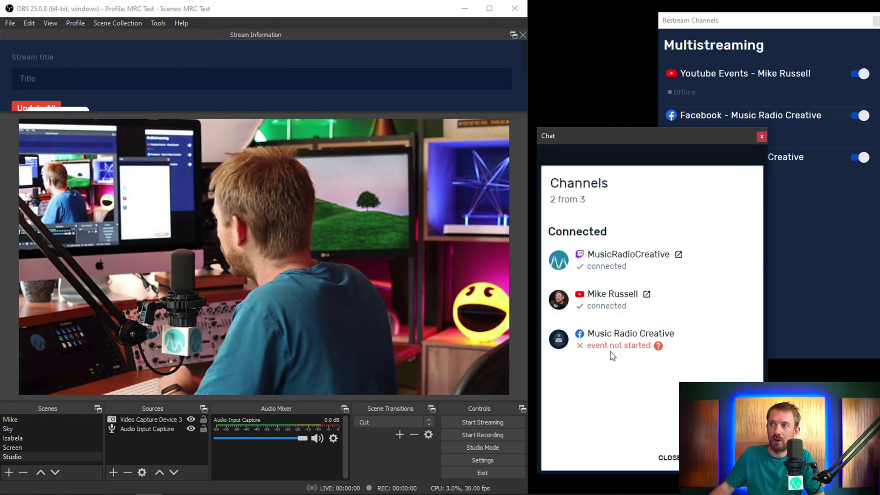
{"action": "mouse_move", "coordinate": [603, 348]}
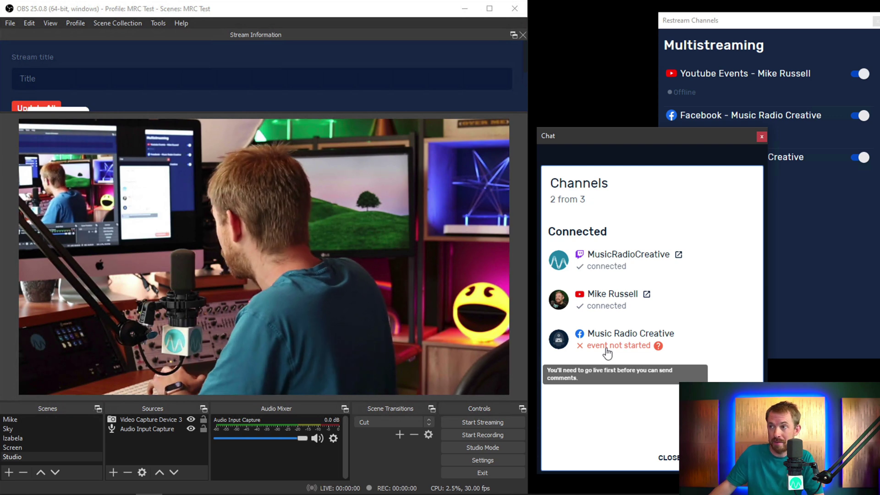
{"action": "left_click", "coordinate": [660, 161]}
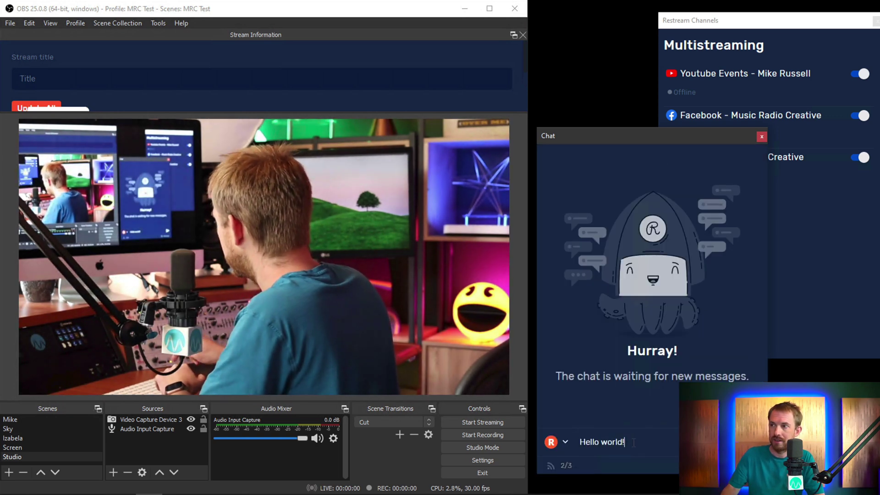
Send the message and confirm it appears in the YouTube Studio and Twitch chats
{"action": "key", "text": "Return"}
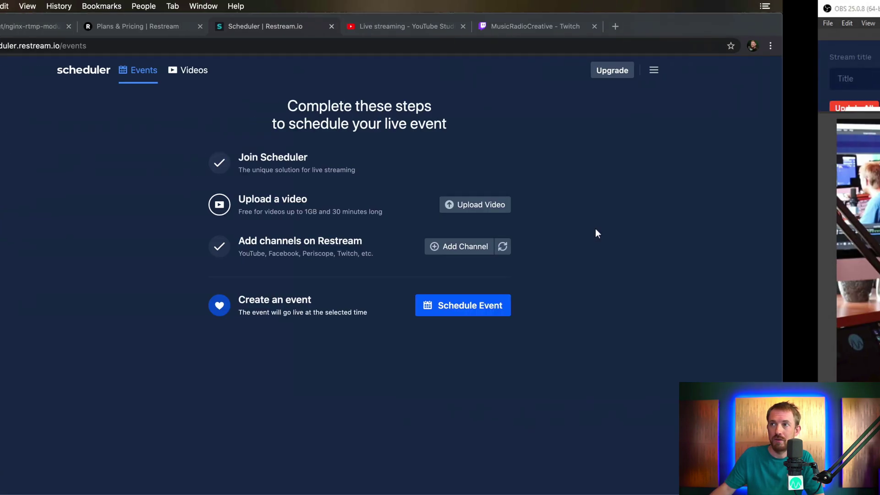
{"action": "left_click", "coordinate": [486, 27]}
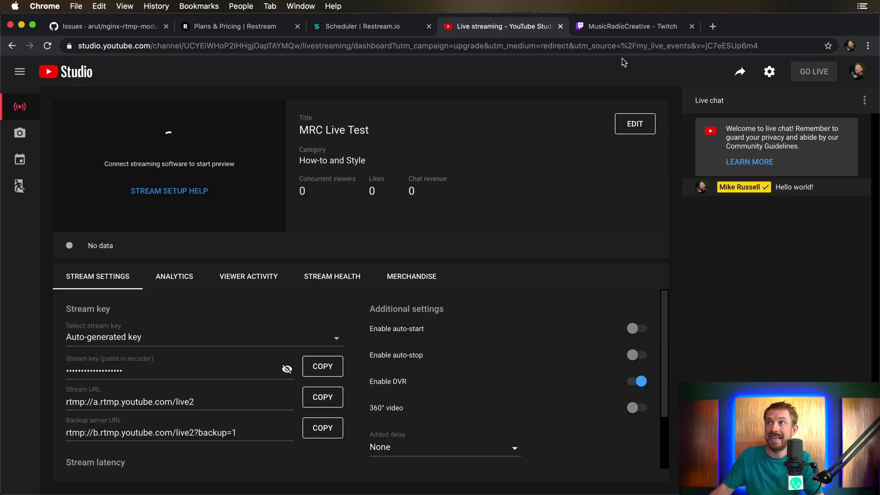
{"action": "left_click", "coordinate": [620, 29]}
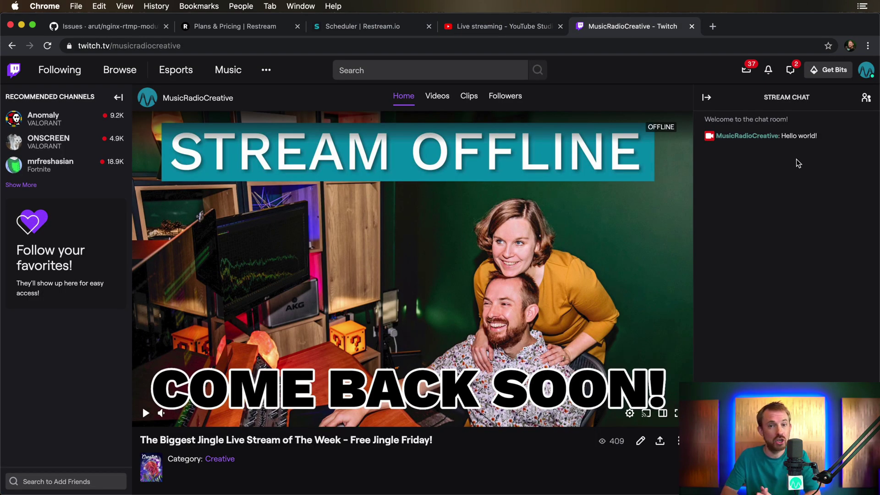